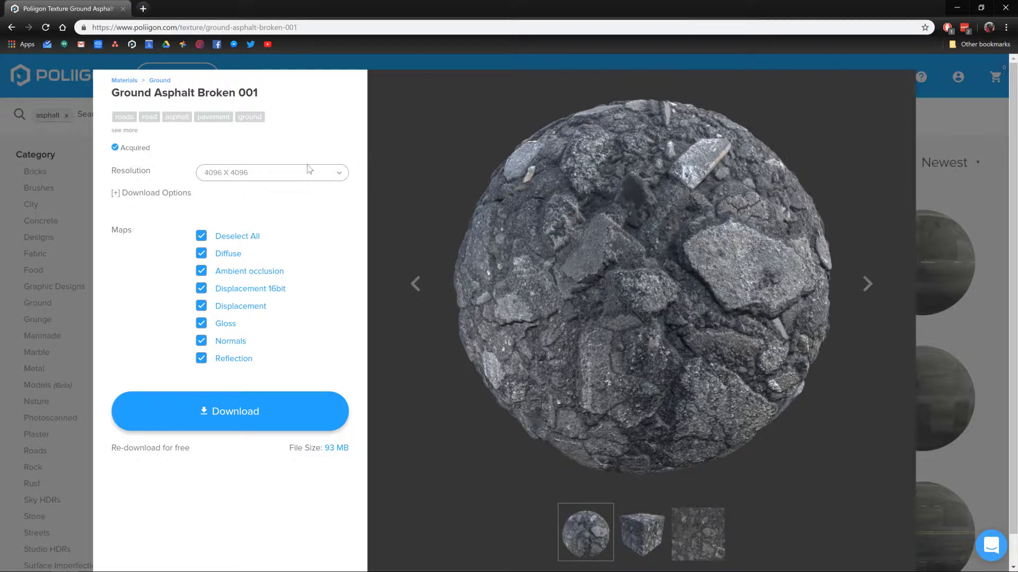
# Check the available download resolutions for the Ground Asphalt Broken 001 texture.
pyautogui.click(284, 175)
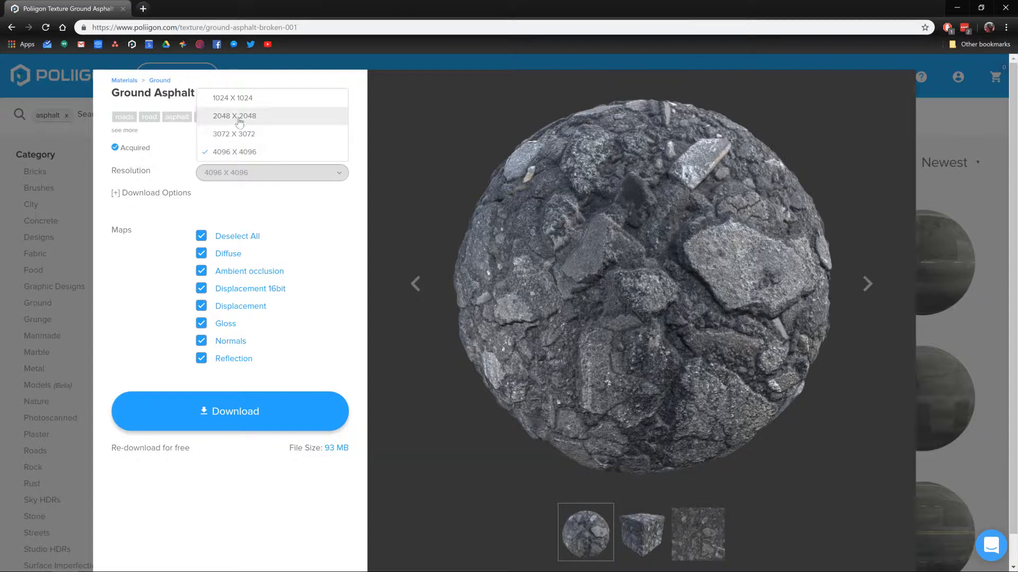
pyautogui.click(312, 209)
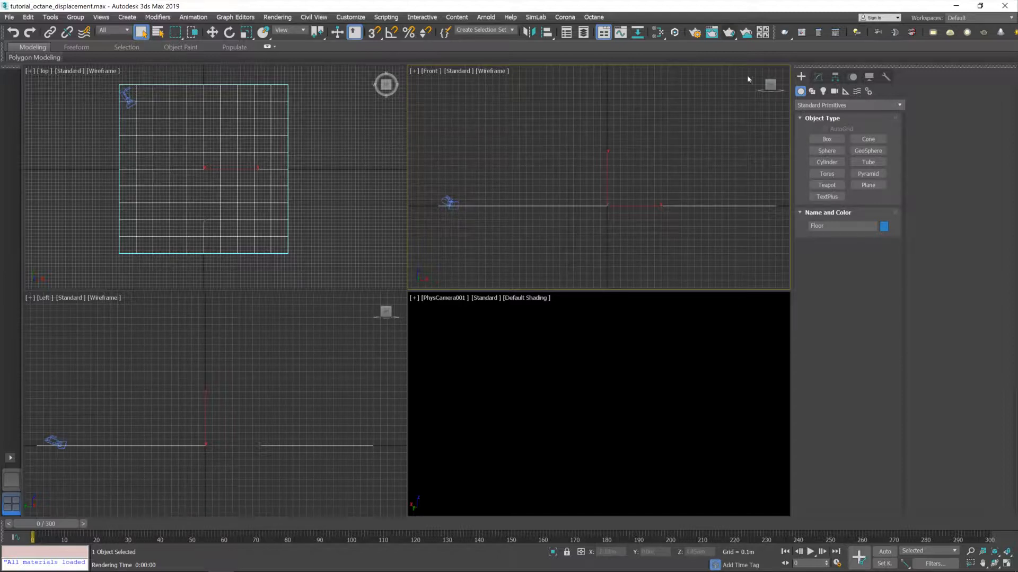
# In the Poliigon Material Converter, deselect all materials and choose only GroundAsphaltBroken001_4K.
pyautogui.click(675, 33)
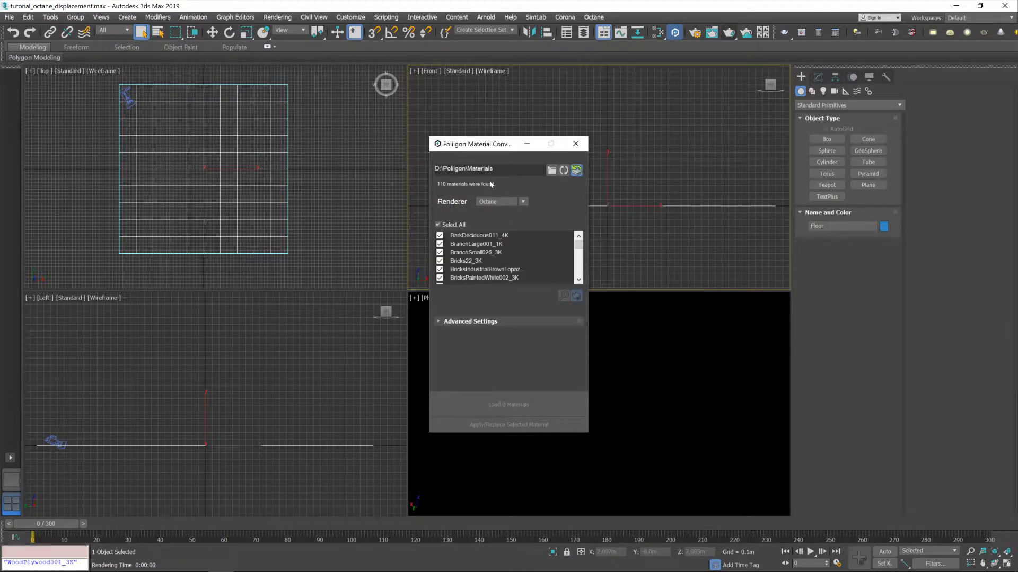
pyautogui.moveTo(487, 142); pyautogui.dragTo(553, 109)
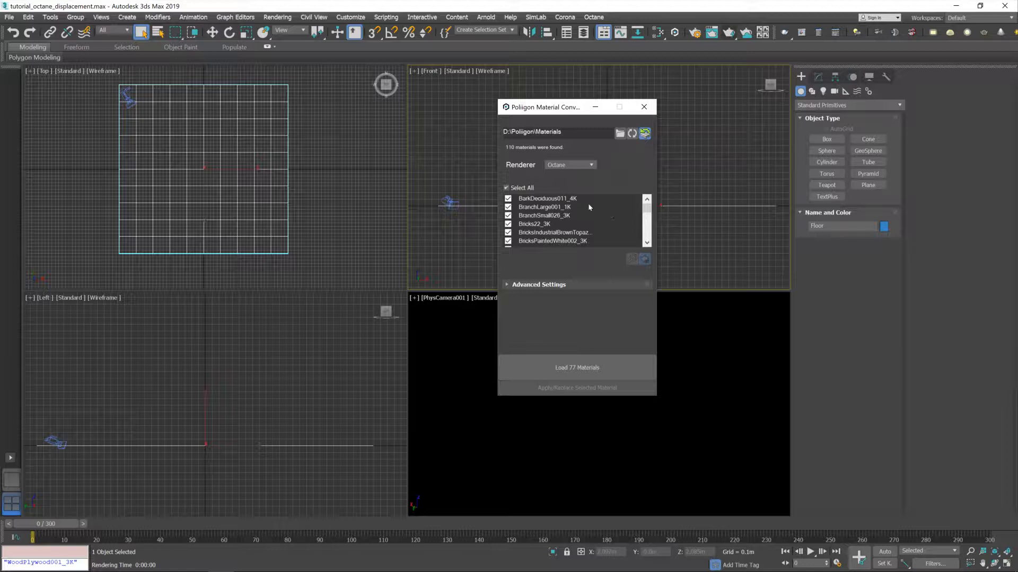
pyautogui.click(507, 188)
pyautogui.click(647, 243)
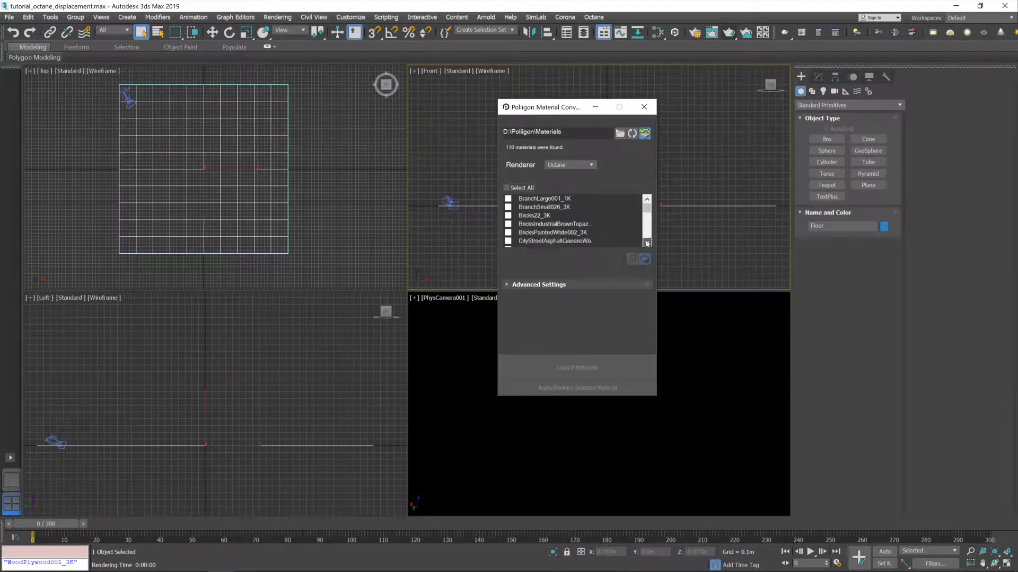
pyautogui.moveTo(646, 243); pyautogui.dragTo(646, 243)
pyautogui.click(507, 224)
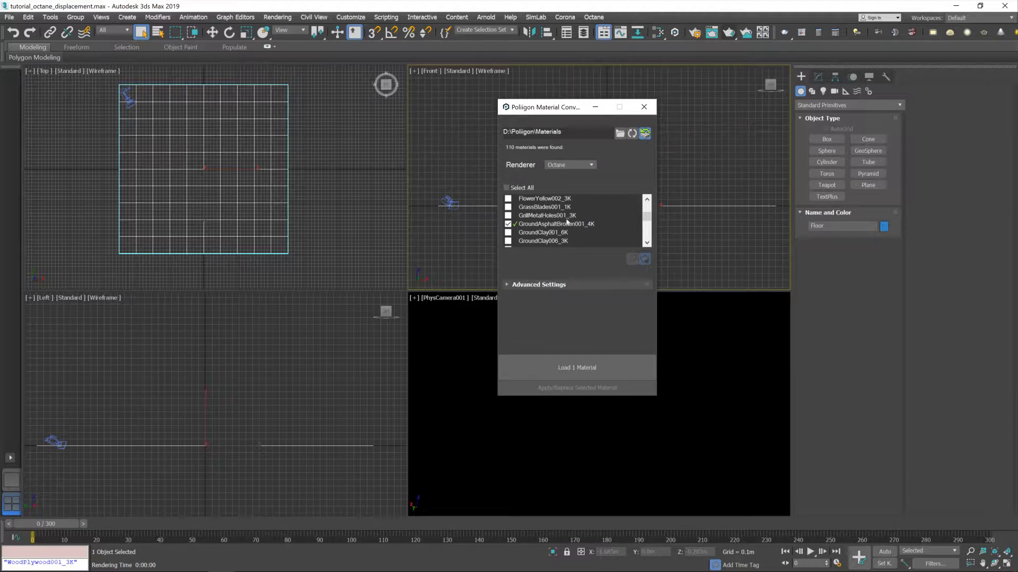
# Load the chosen asphalt material for Octane and close the converter.
pyautogui.click(560, 358)
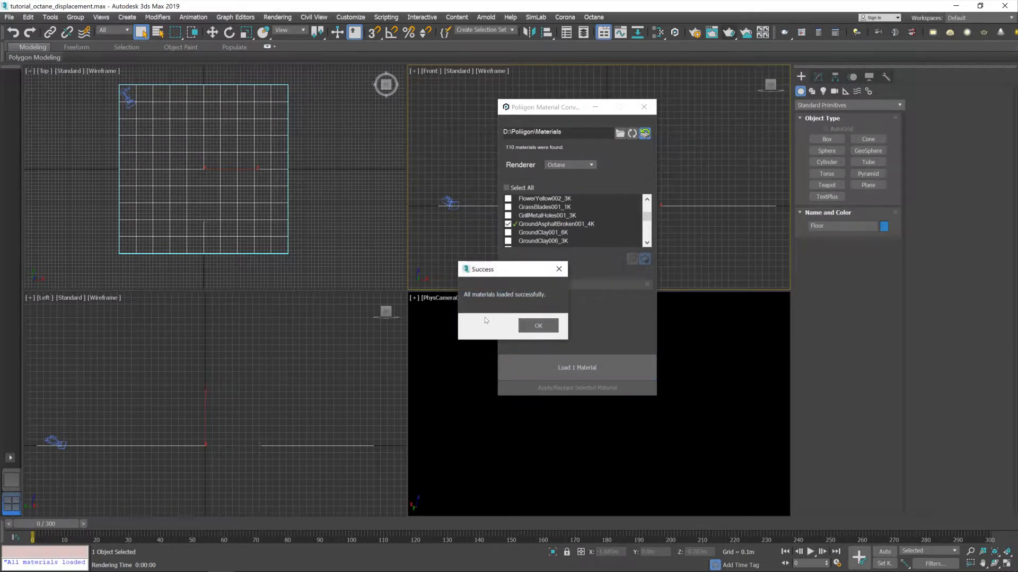
pyautogui.click(539, 326)
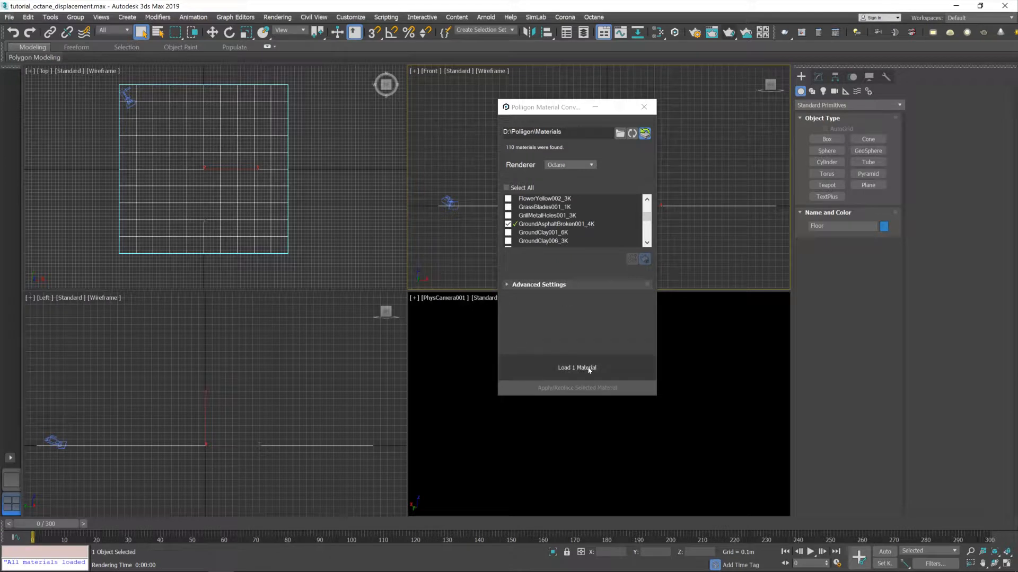
pyautogui.click(644, 107)
# Place the GroundAsphaltBroken001_4K material from the temporary library in an enlarged Slate Material Editor's node view.
pyautogui.click(658, 32)
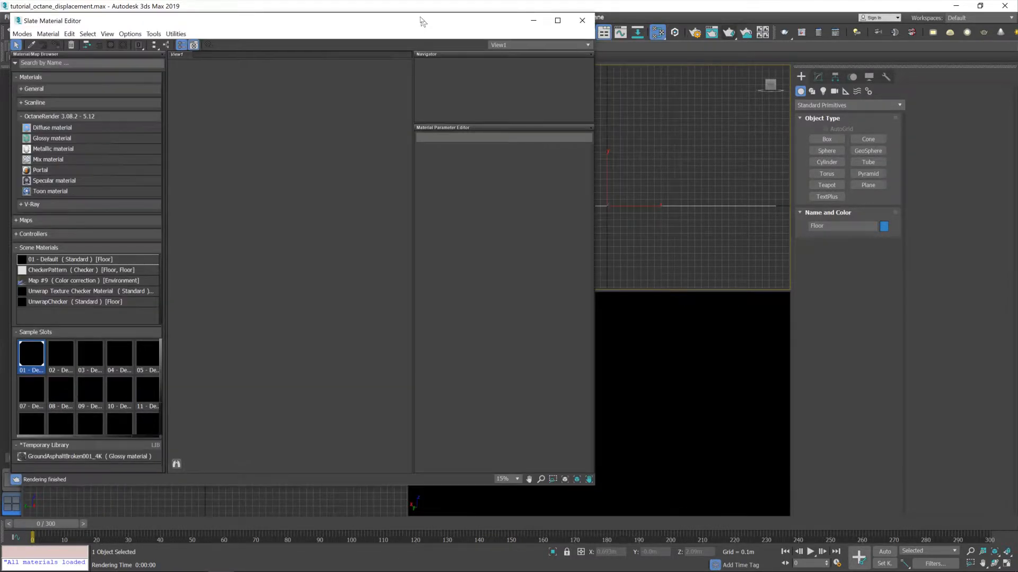
pyautogui.moveTo(424, 21); pyautogui.dragTo(416, 13)
pyautogui.moveTo(586, 478); pyautogui.dragTo(798, 549)
pyautogui.moveTo(24, 448); pyautogui.dragTo(479, 209)
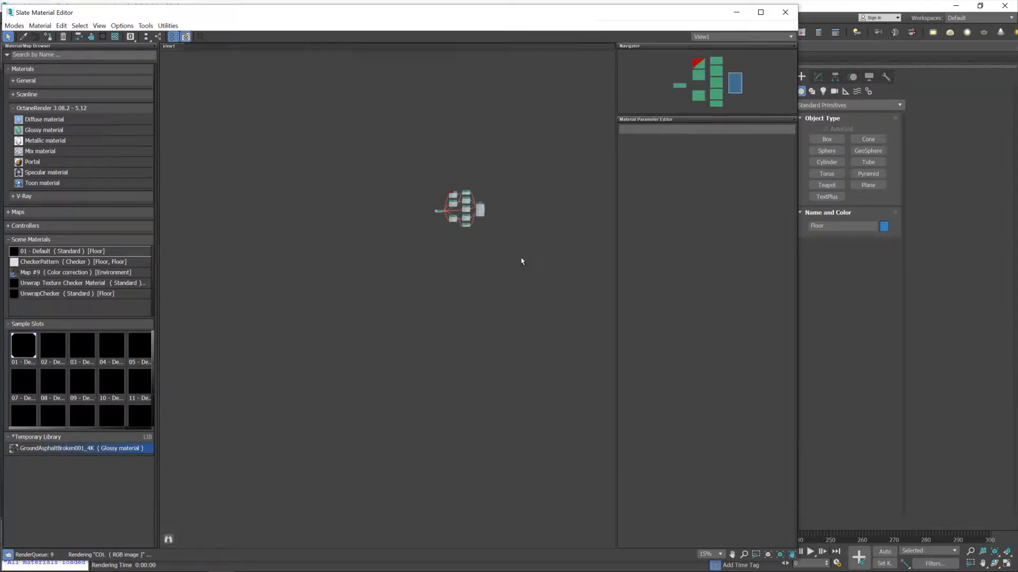
pyautogui.scroll(5, 521, 262)
pyautogui.moveTo(380, 151); pyautogui.dragTo(613, 553, button='middle')
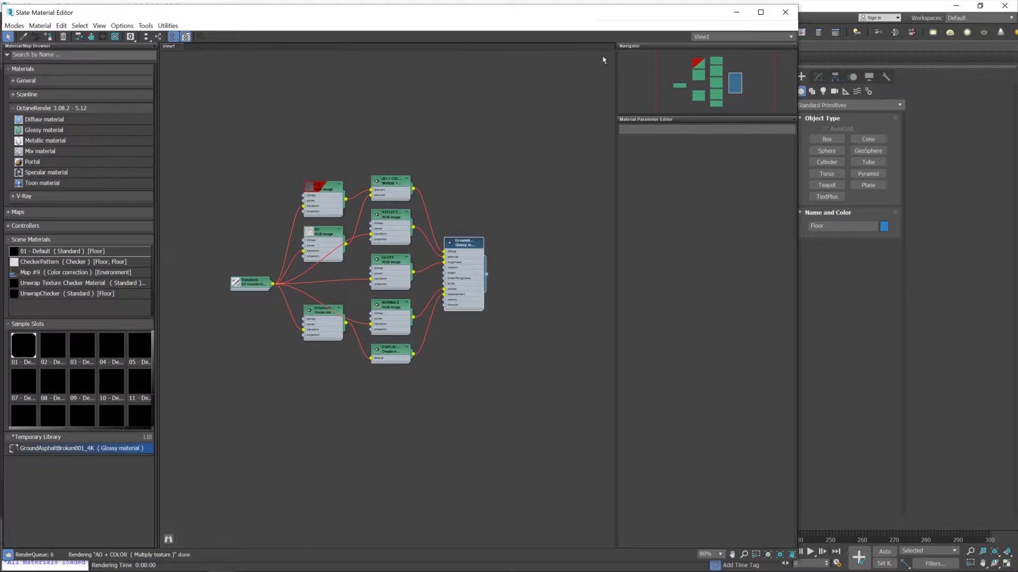
# Assign the GroundAsphaltBroken001_4K material to the selected Floor plane and close the material editor.
pyautogui.moveTo(607, 13); pyautogui.dragTo(801, 267)
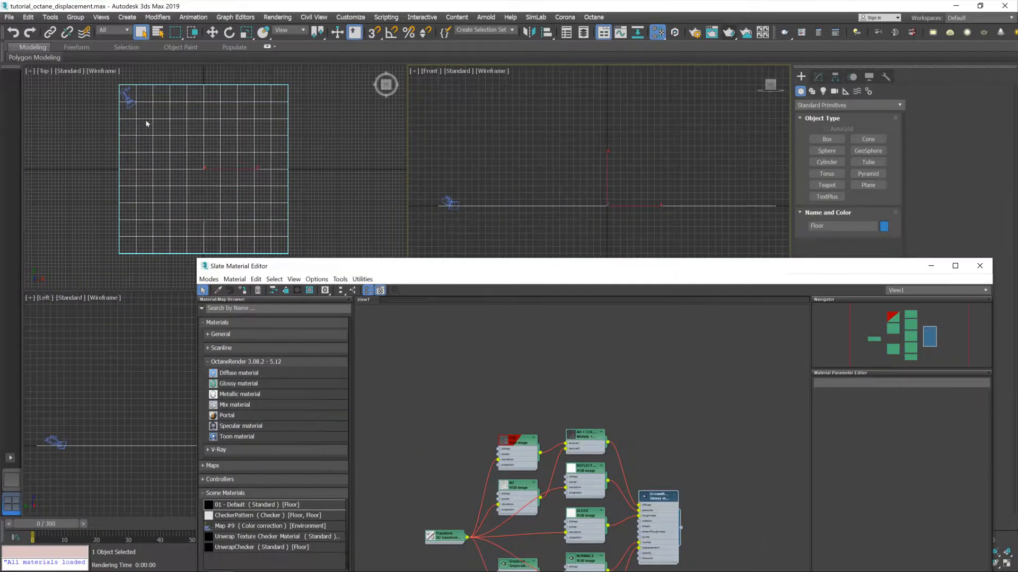
pyautogui.moveTo(527, 270); pyautogui.dragTo(358, 64)
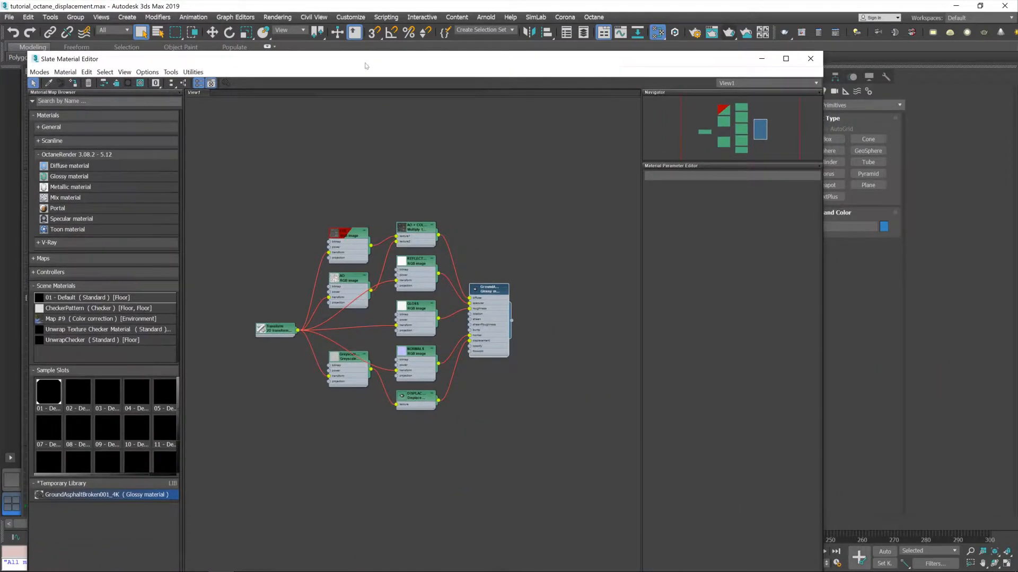
pyautogui.rightClick(493, 290)
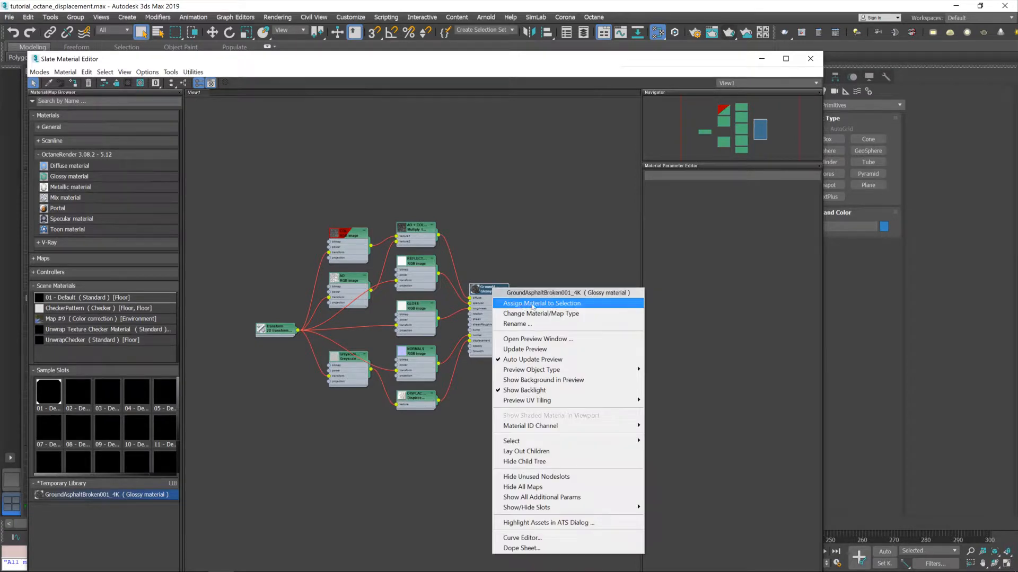
pyautogui.click(530, 307)
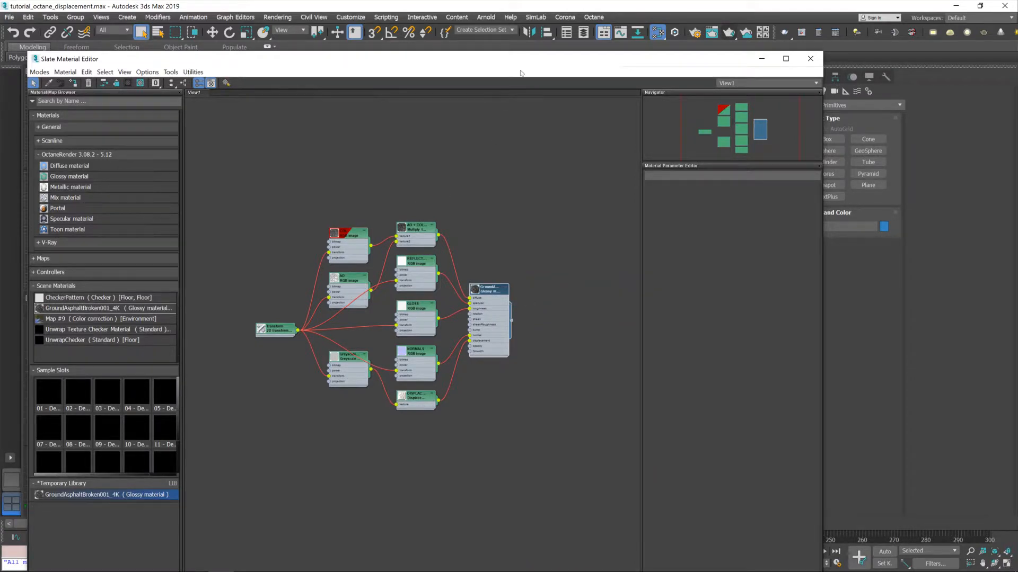
pyautogui.click(809, 59)
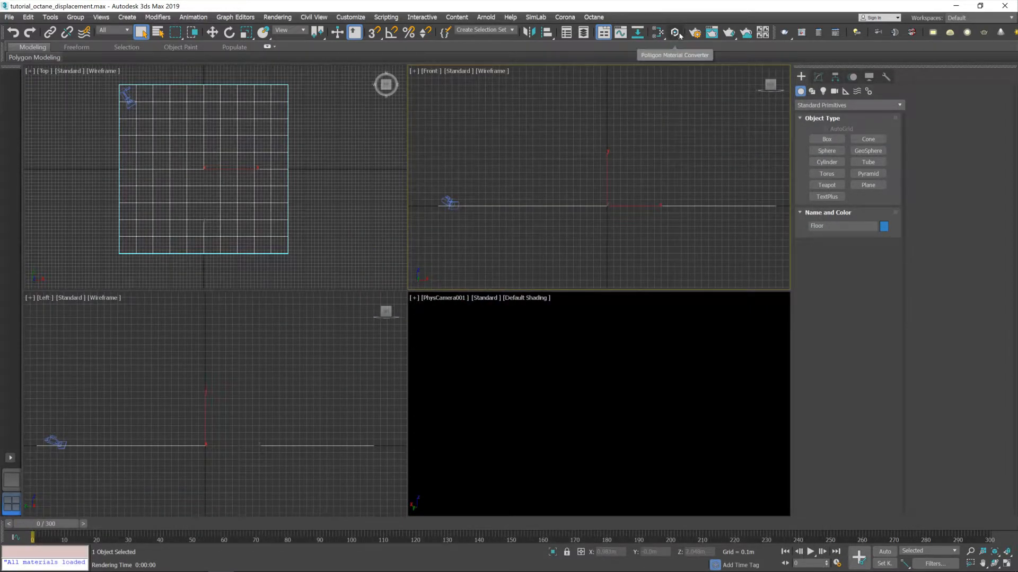
# Render a test image of the PhysCamera001 view to inspect the asphalt displacement, then stop the render.
pyautogui.click(713, 32)
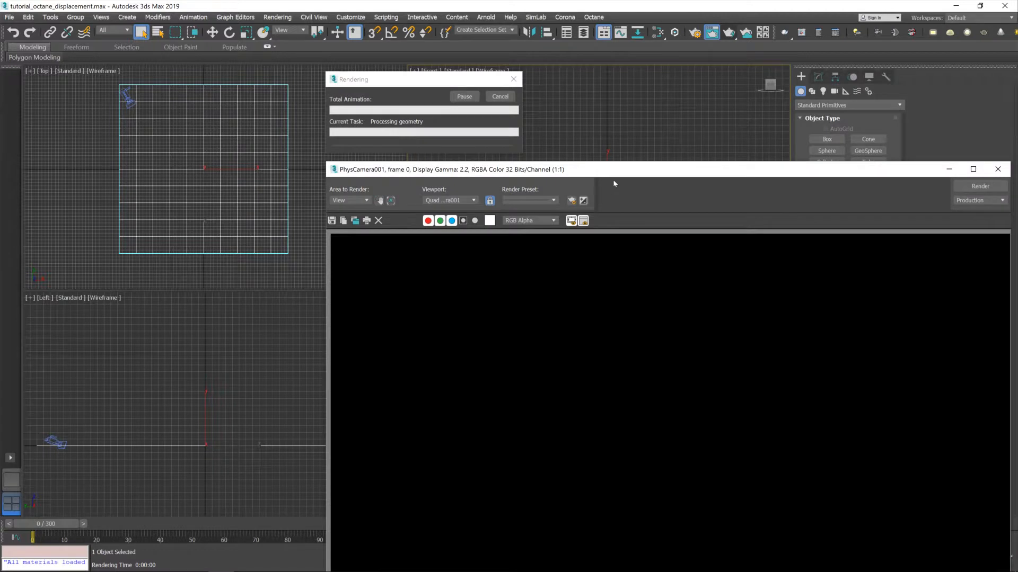
pyautogui.moveTo(629, 174); pyautogui.dragTo(428, 52)
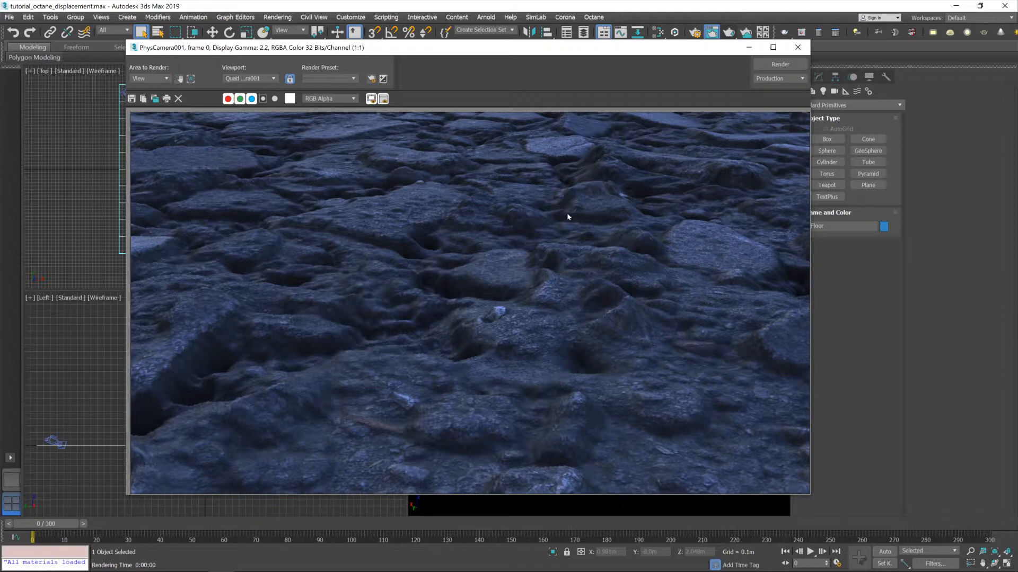
pyautogui.click(797, 47)
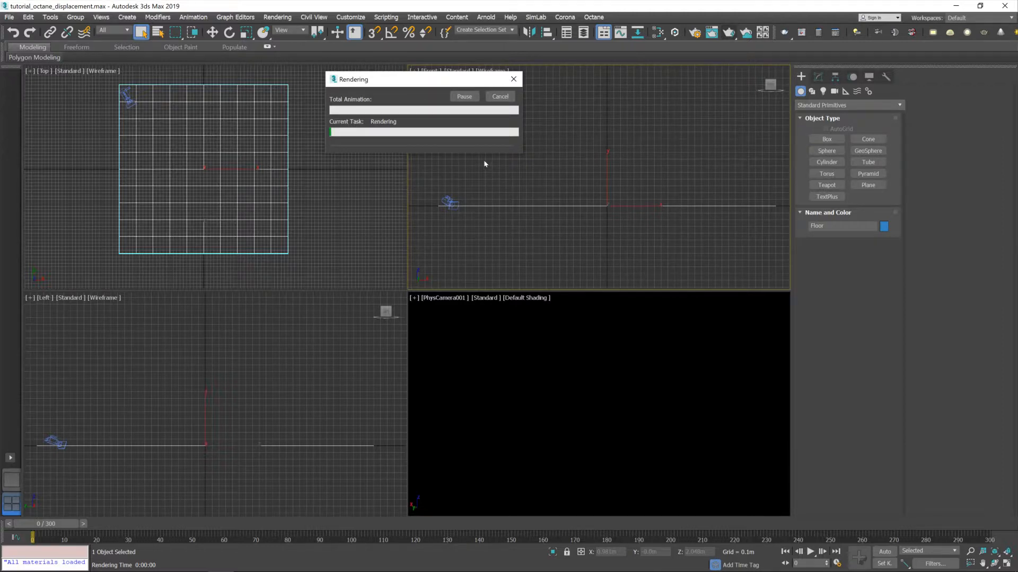
pyautogui.click(500, 96)
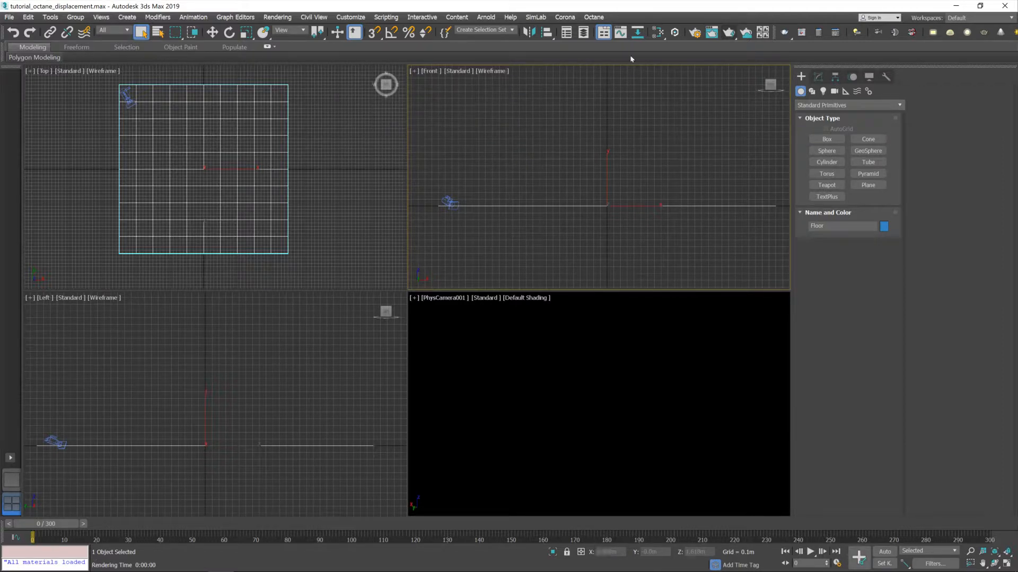
# Set the asphalt material's DISPLACEMENT node to a 4096x4096 level of detail and a height of 0.08.
pyautogui.click(658, 34)
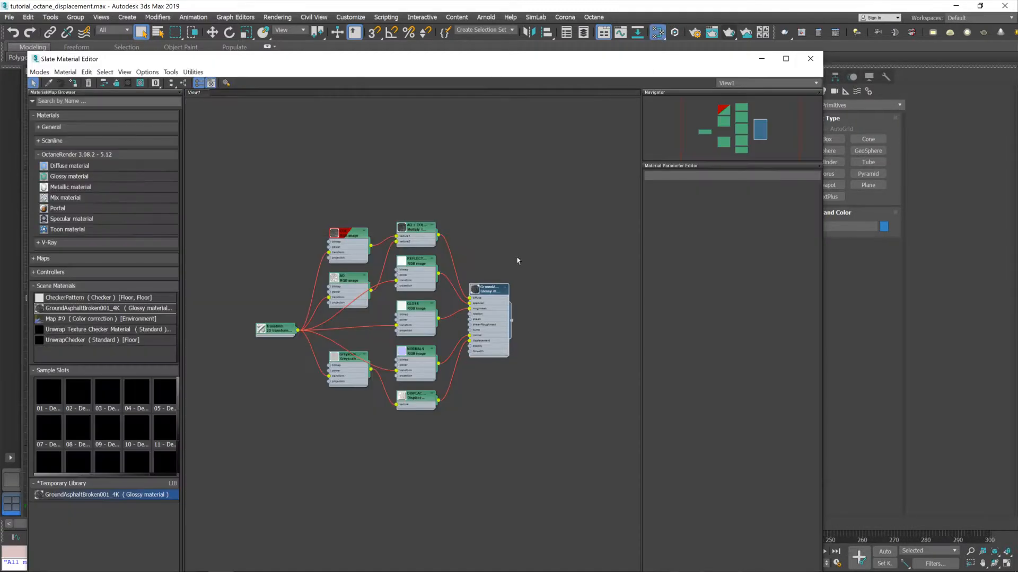
pyautogui.scroll(2, 528, 379)
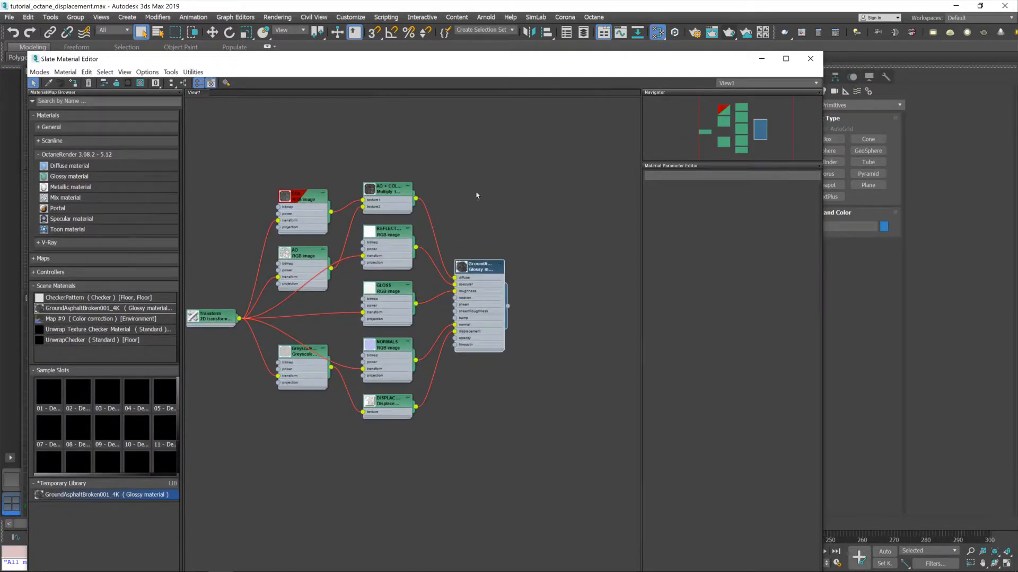
pyautogui.doubleClick(386, 406)
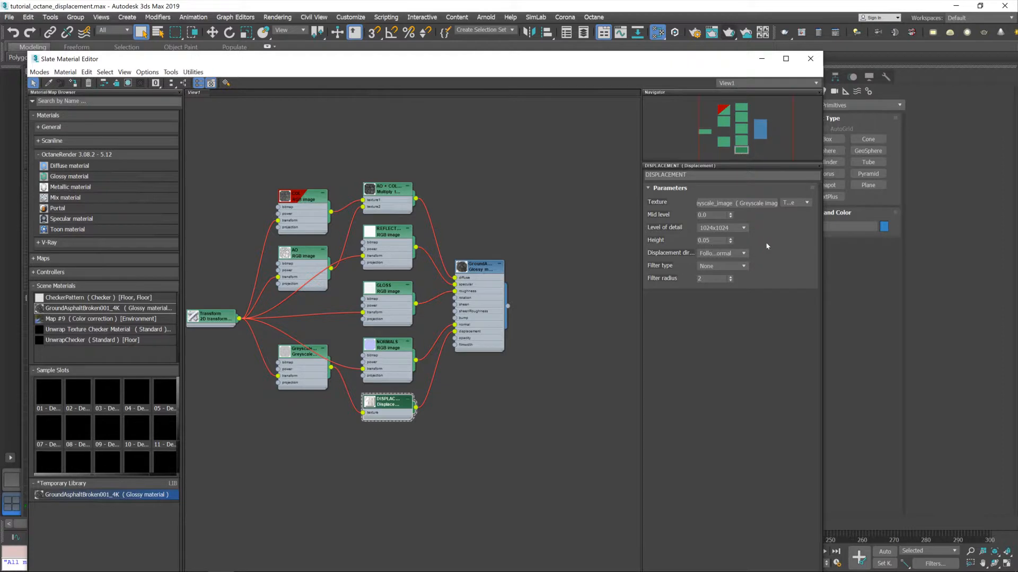
pyautogui.click(711, 240)
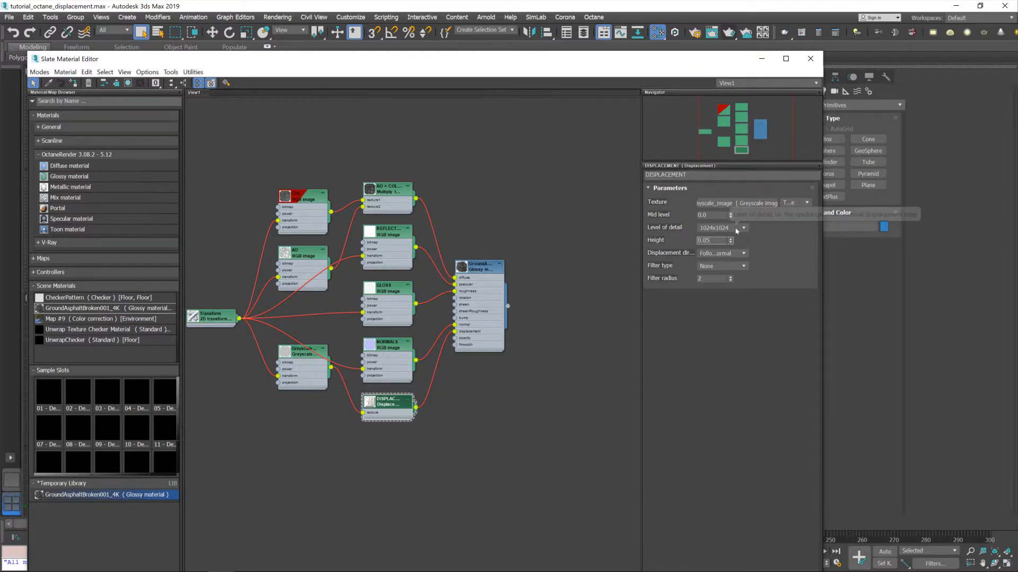
pyautogui.click(727, 226)
pyautogui.click(716, 265)
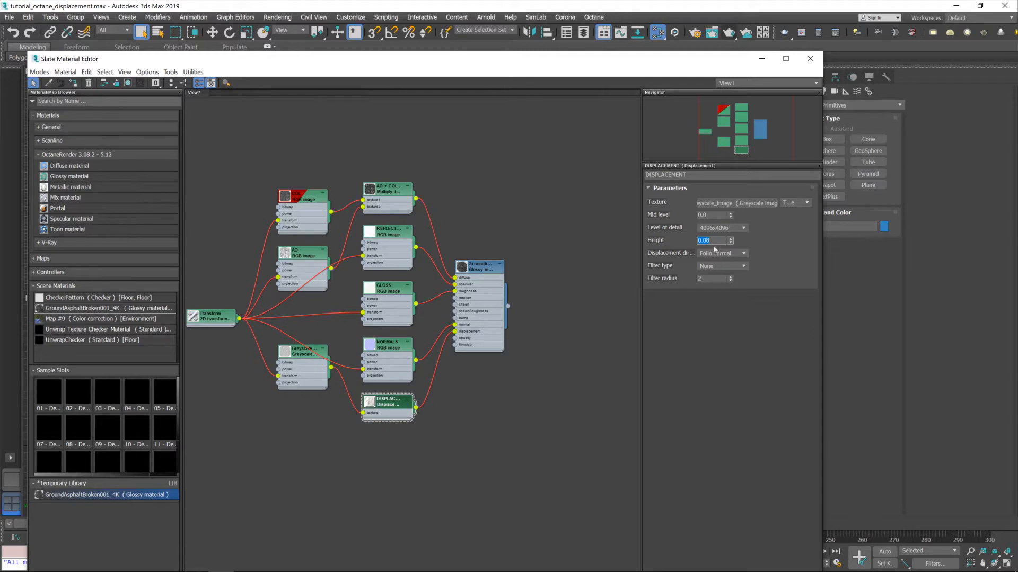
# Close the material editor and render the camera view again with the changed displacement settings.
pyautogui.click(810, 59)
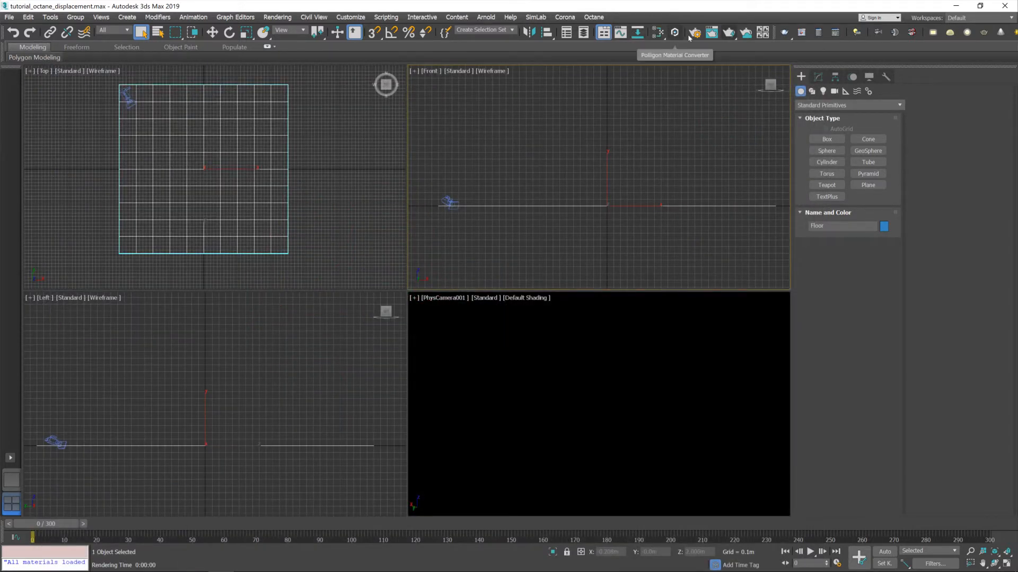
pyautogui.click(733, 35)
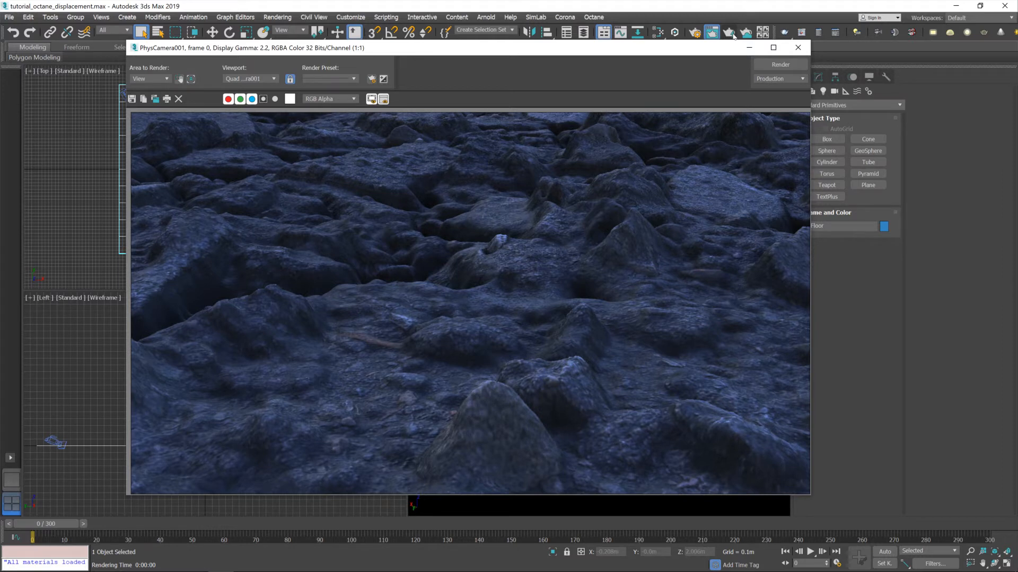